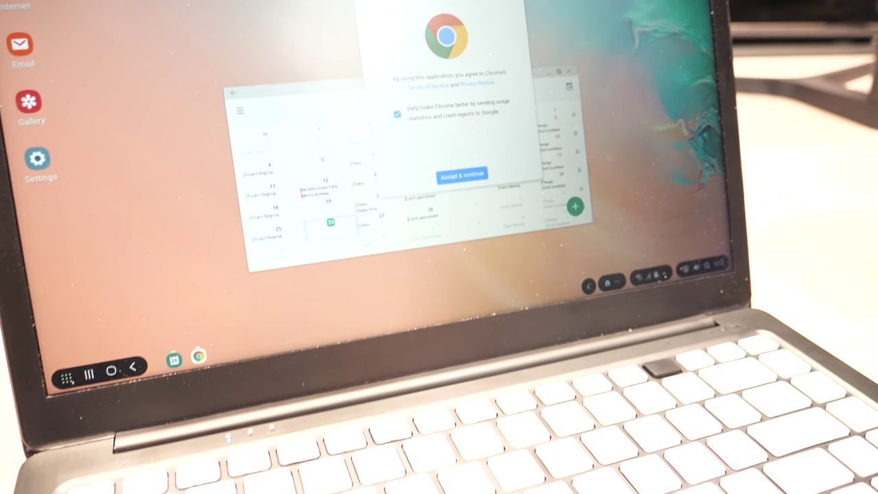
- Accept Chrome's terms and sign in with the existing Google account
{"action": "left_click", "coordinate": [460, 215]}
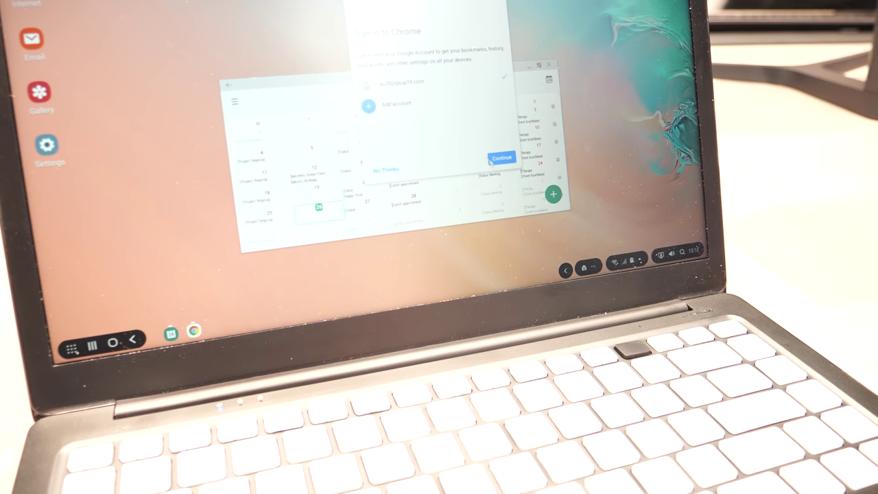
{"action": "left_click", "coordinate": [500, 155]}
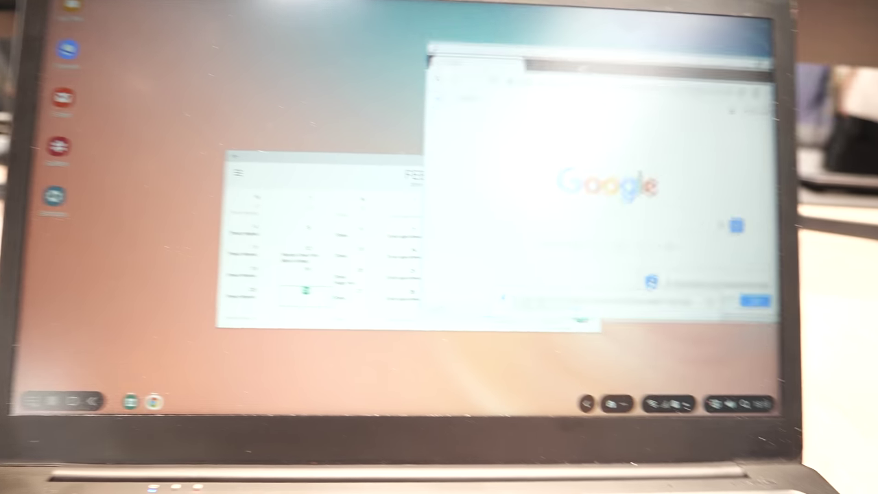
- Drag the Chrome window to the lower left, uncovering the February calendar
{"action": "left_click_drag", "start_coordinate": [603, 65], "coordinate": [261, 61]}
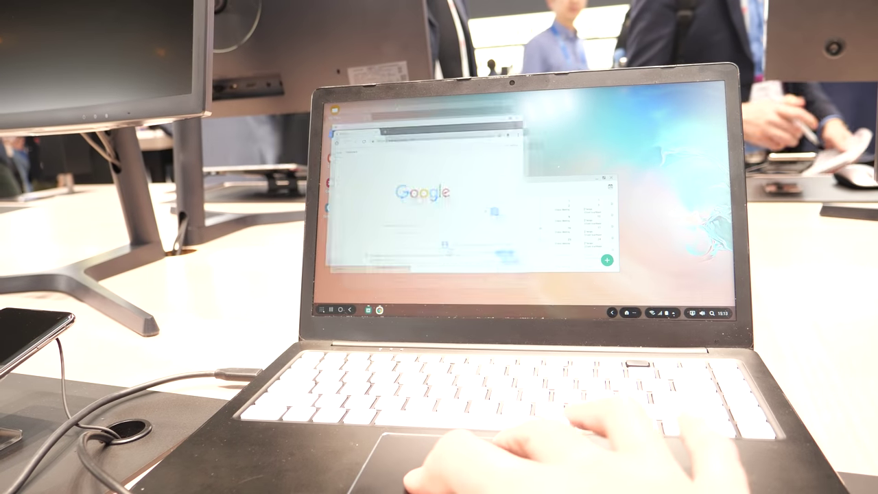
{"action": "left_click_drag", "start_coordinate": [494, 108], "coordinate": [473, 128]}
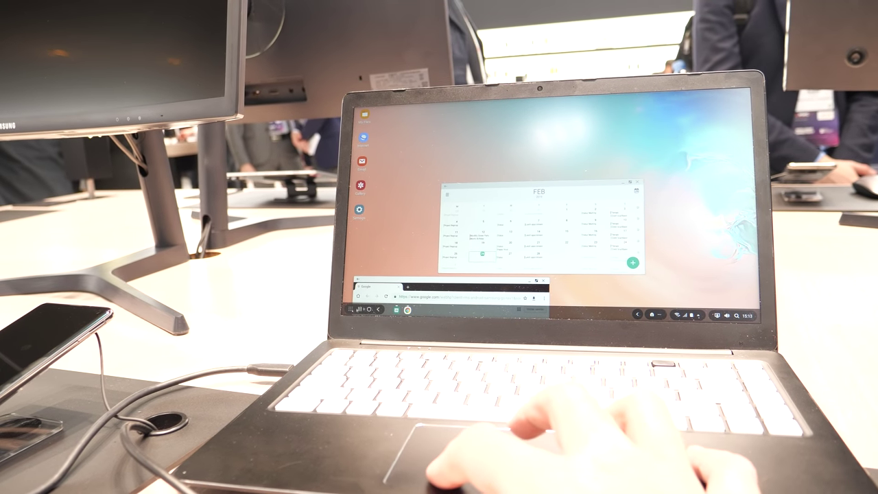
- Open the DeX app drawer listing Chrome, Gmail, Facebook and Office Mobile
{"action": "key", "text": "super"}
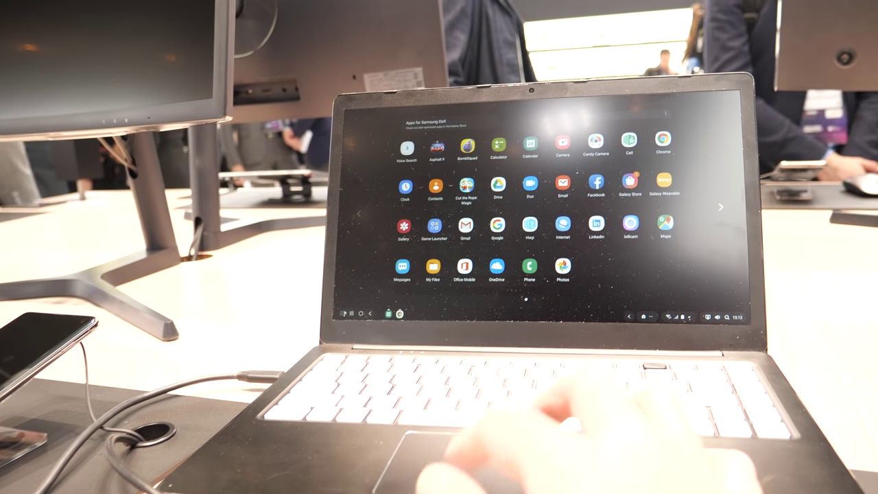